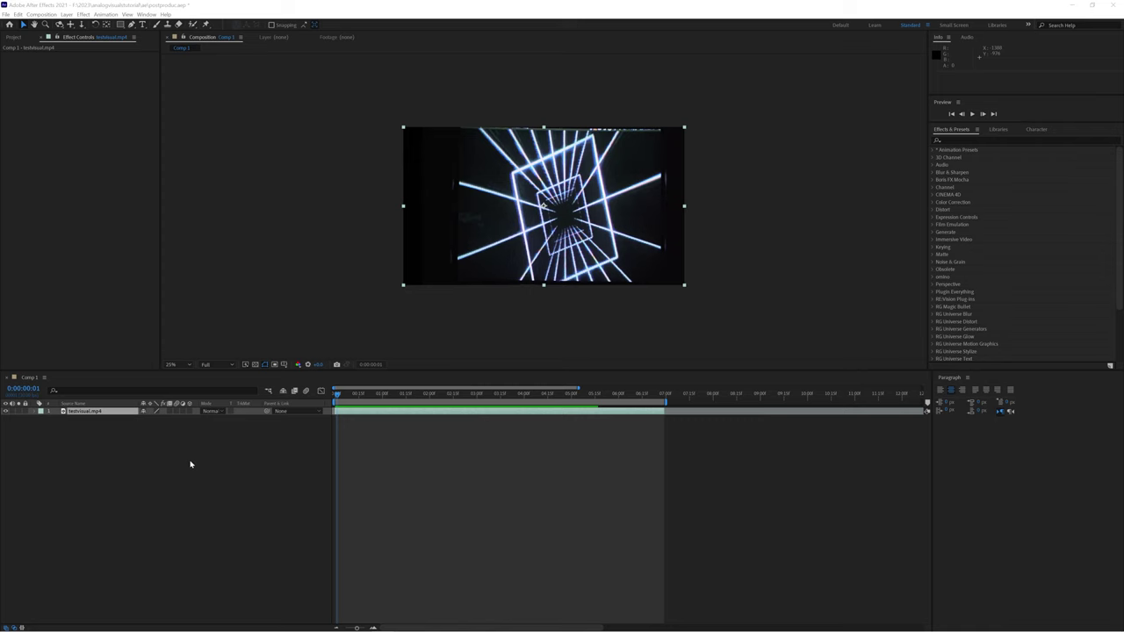
- Search the effects list for 'corner pin' to show Corner Pin under Distort
{"action": "left_click", "coordinate": [970, 140]}
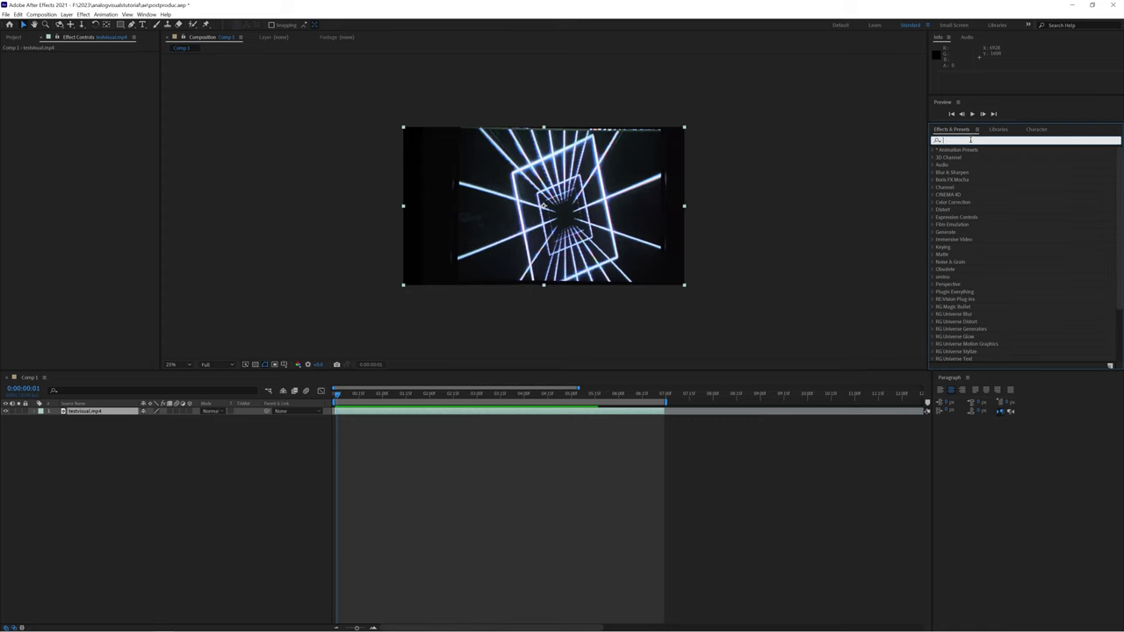
{"action": "type", "text": "corner pin"}
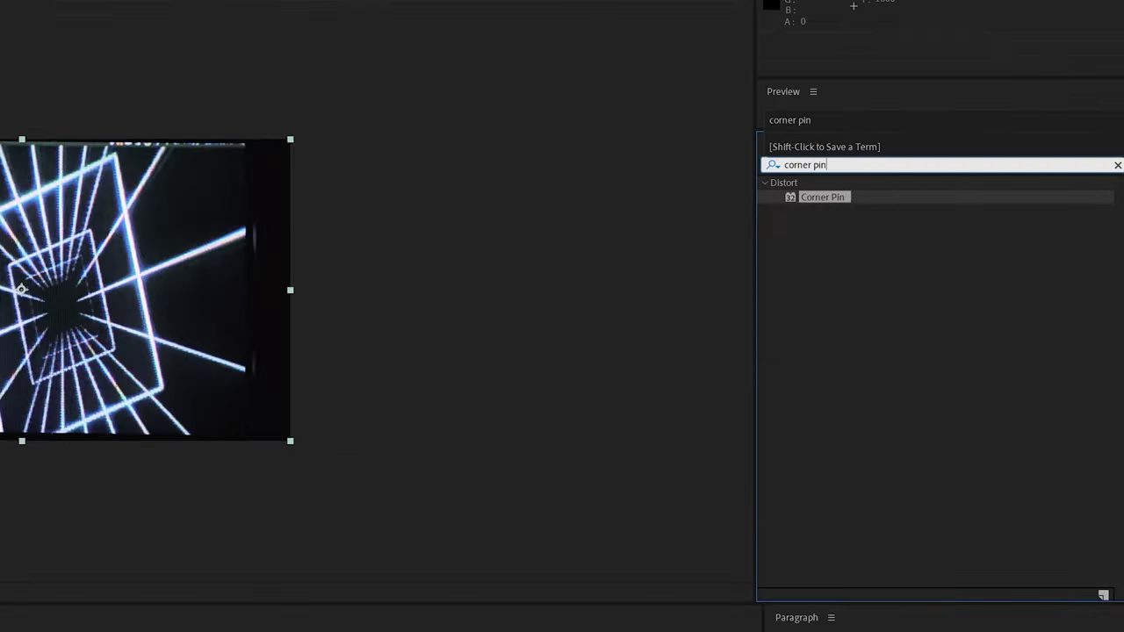
- Apply Corner Pin to the tunnel layer and pull its two left corners outward
{"action": "left_click_drag", "start_coordinate": [971, 159], "coordinate": [424, 411]}
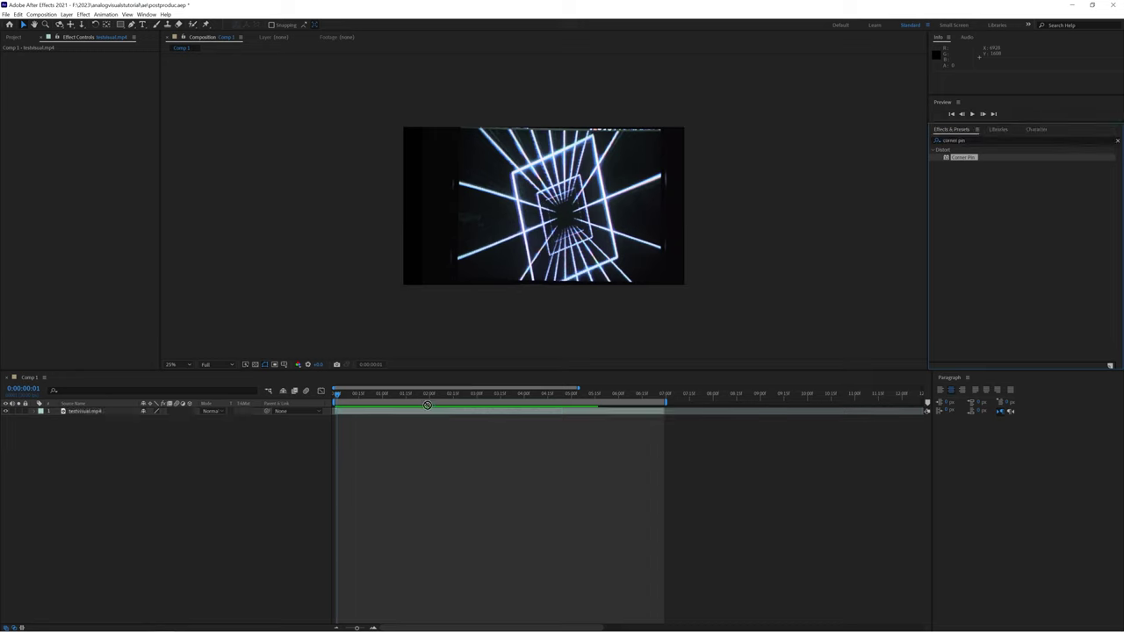
{"action": "left_click_drag", "start_coordinate": [408, 130], "coordinate": [377, 120]}
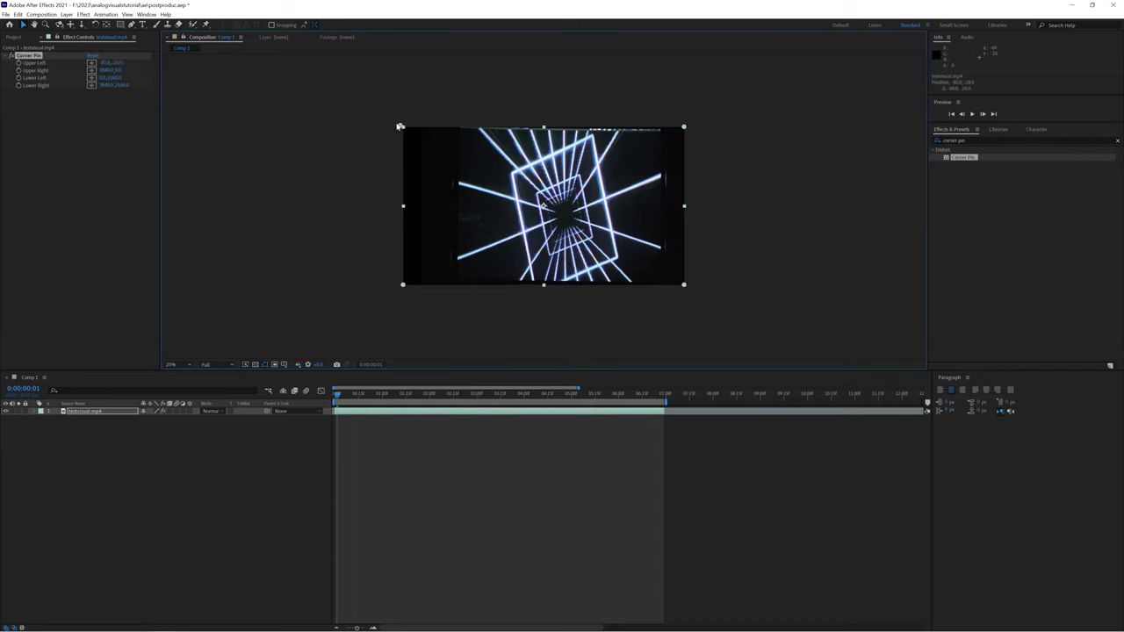
{"action": "left_click_drag", "start_coordinate": [404, 285], "coordinate": [373, 302]}
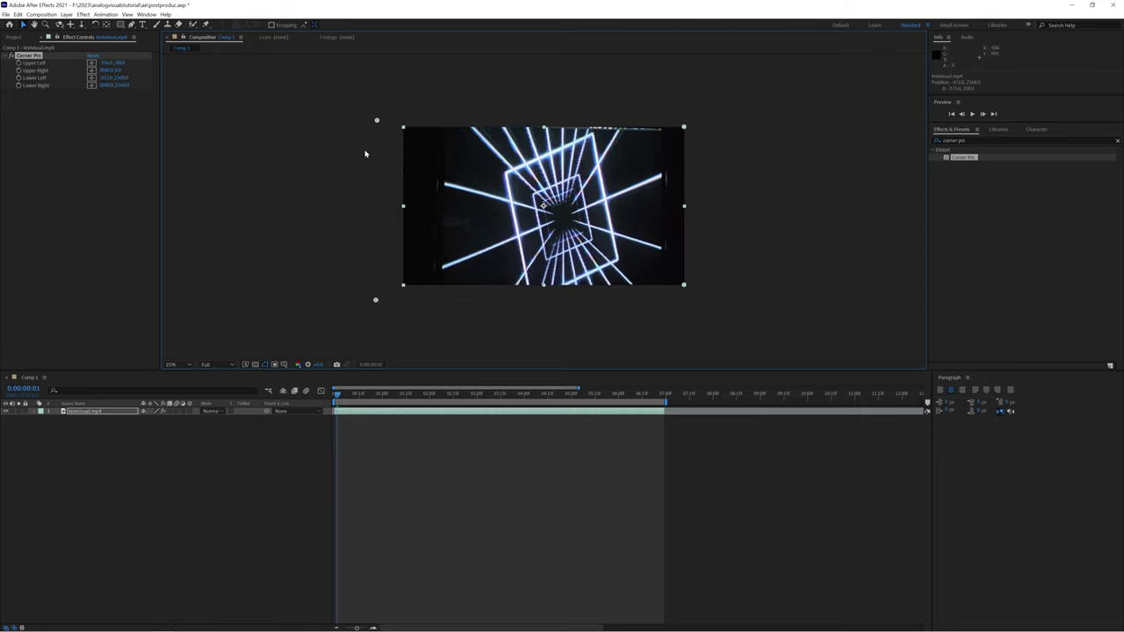
{"action": "key", "text": "F2"}
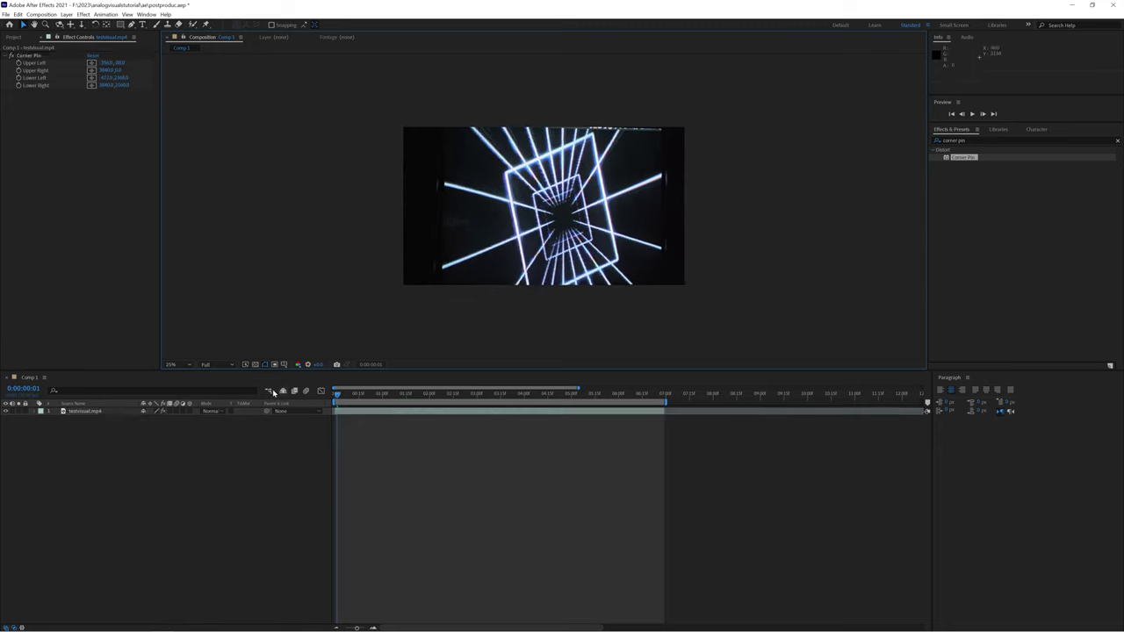
- Stretch all four corner pins beyond the comp edges and preview the enlarged footage
{"action": "left_click", "coordinate": [28, 56]}
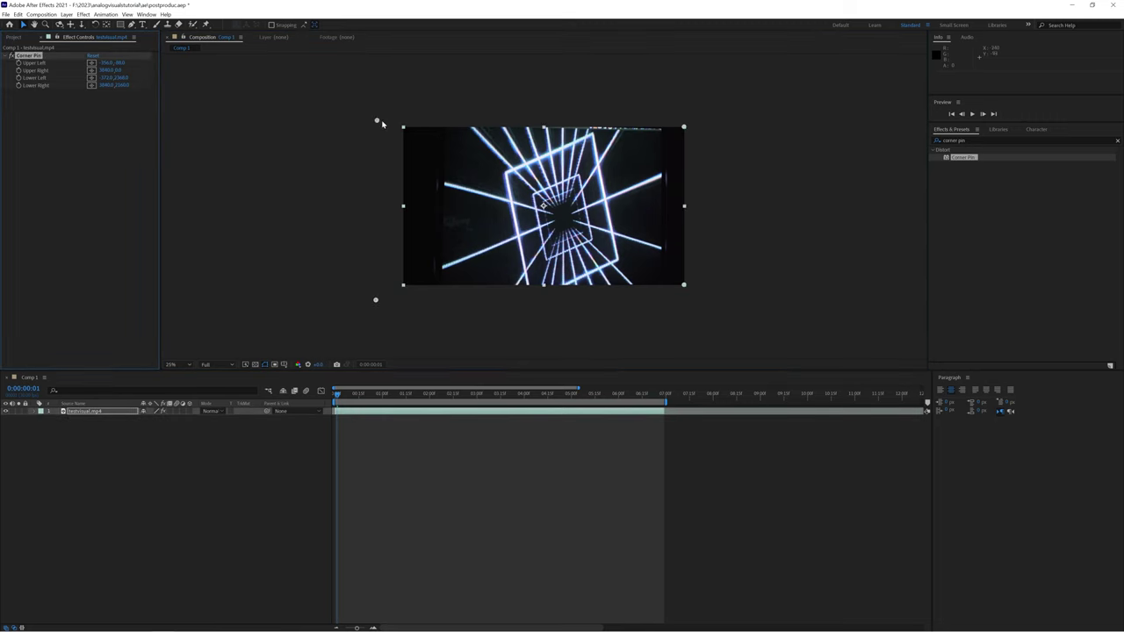
{"action": "left_click_drag", "start_coordinate": [381, 123], "coordinate": [324, 99]}
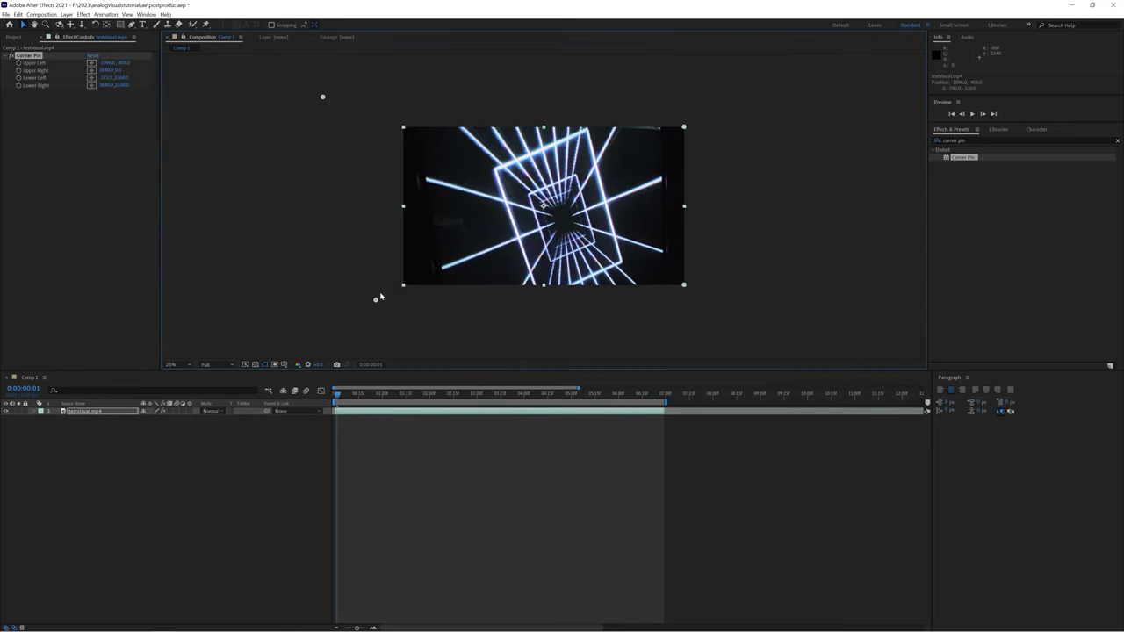
{"action": "left_click_drag", "start_coordinate": [375, 301], "coordinate": [330, 325]}
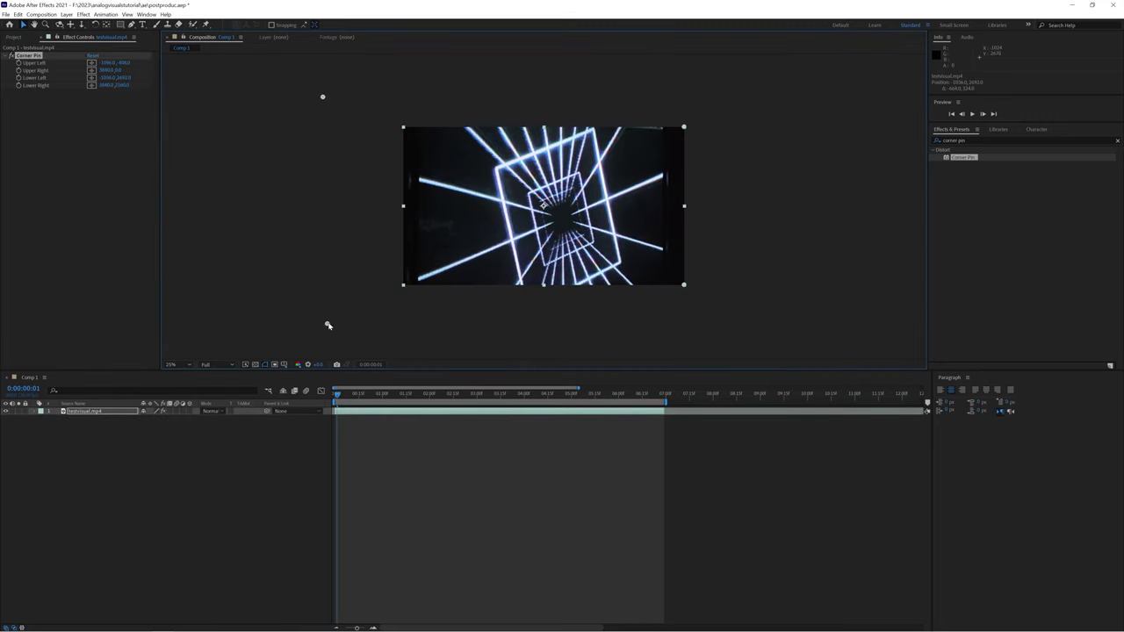
{"action": "left_click_drag", "start_coordinate": [685, 286], "coordinate": [711, 318]}
{"action": "left_click_drag", "start_coordinate": [684, 127], "coordinate": [715, 108]}
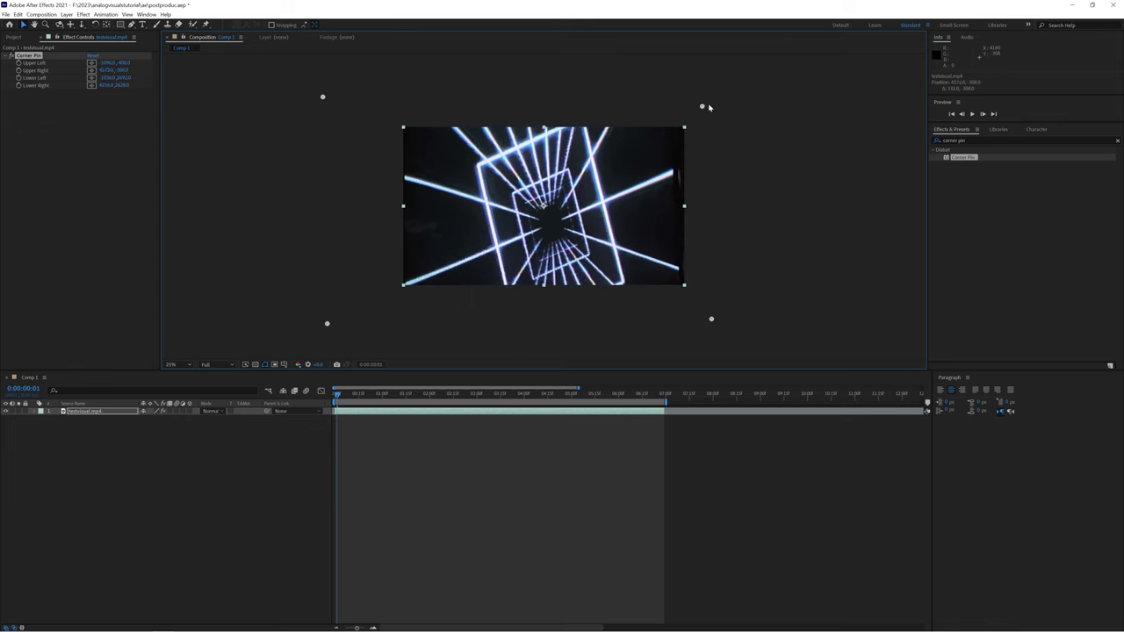
{"action": "left_click_drag", "start_coordinate": [323, 97], "coordinate": [308, 80]}
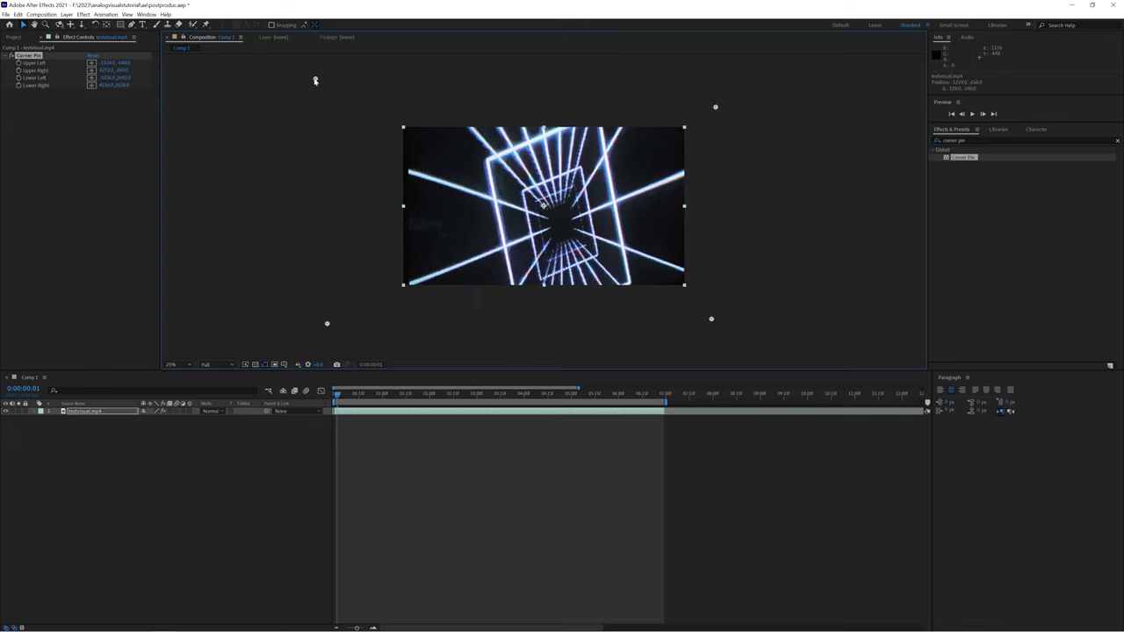
{"action": "left_click_drag", "start_coordinate": [326, 323], "coordinate": [311, 331]}
{"action": "left_click_drag", "start_coordinate": [712, 319], "coordinate": [712, 331]}
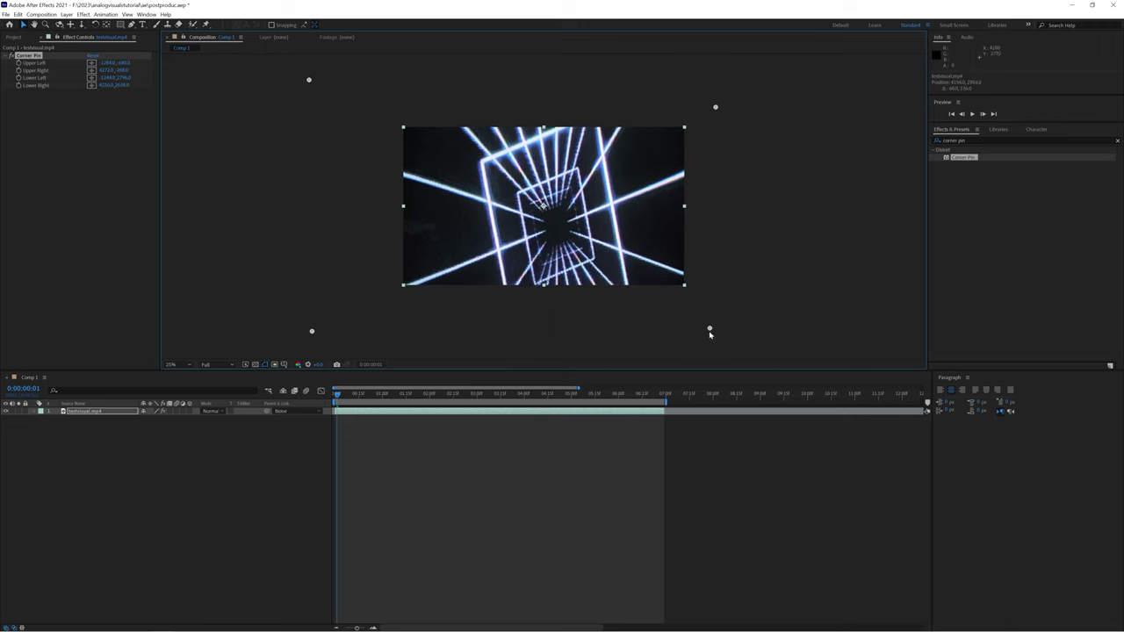
{"action": "key", "text": "space"}
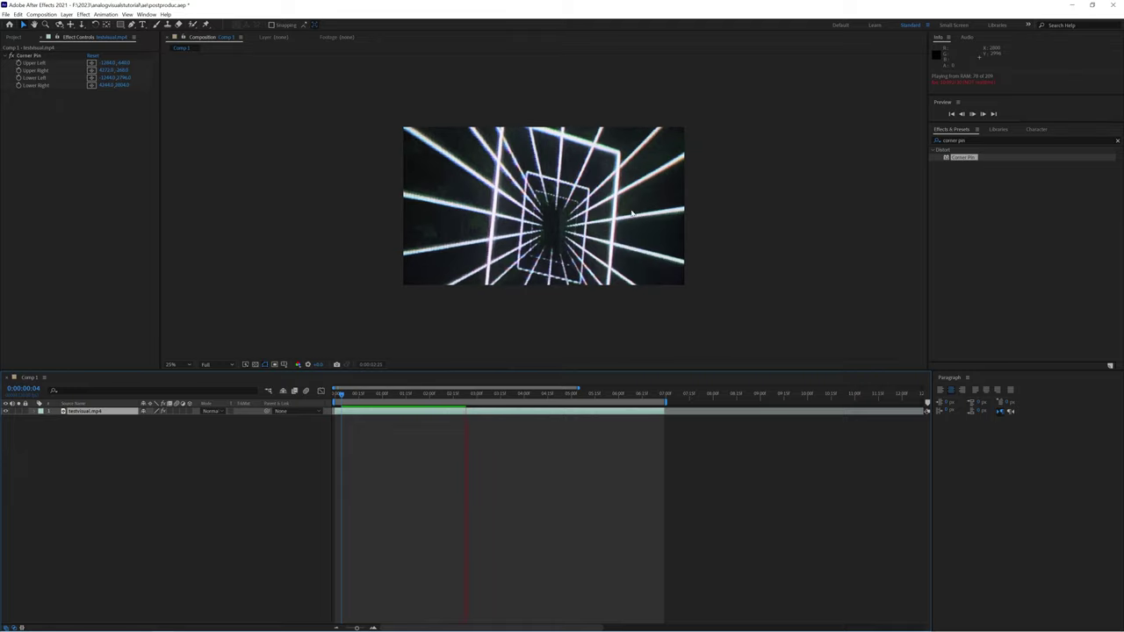
{"action": "scroll", "coordinate": [569, 183], "scroll_direction": "up", "scroll_amount": 2}
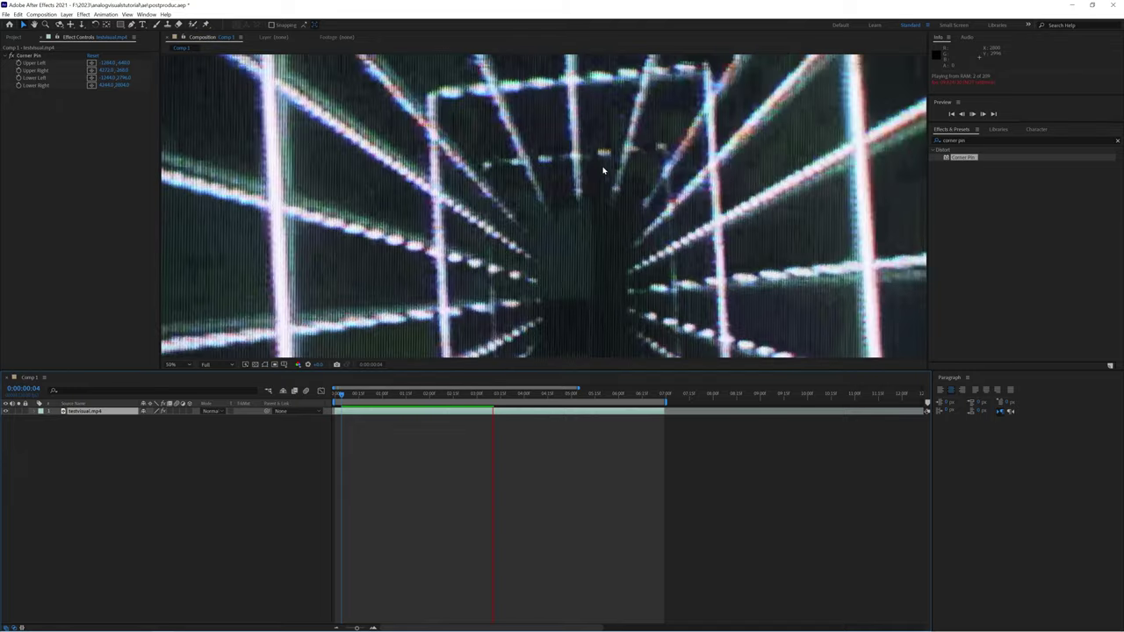
{"action": "scroll", "coordinate": [741, 163], "scroll_direction": "down", "scroll_amount": 1}
{"action": "key", "text": "space"}
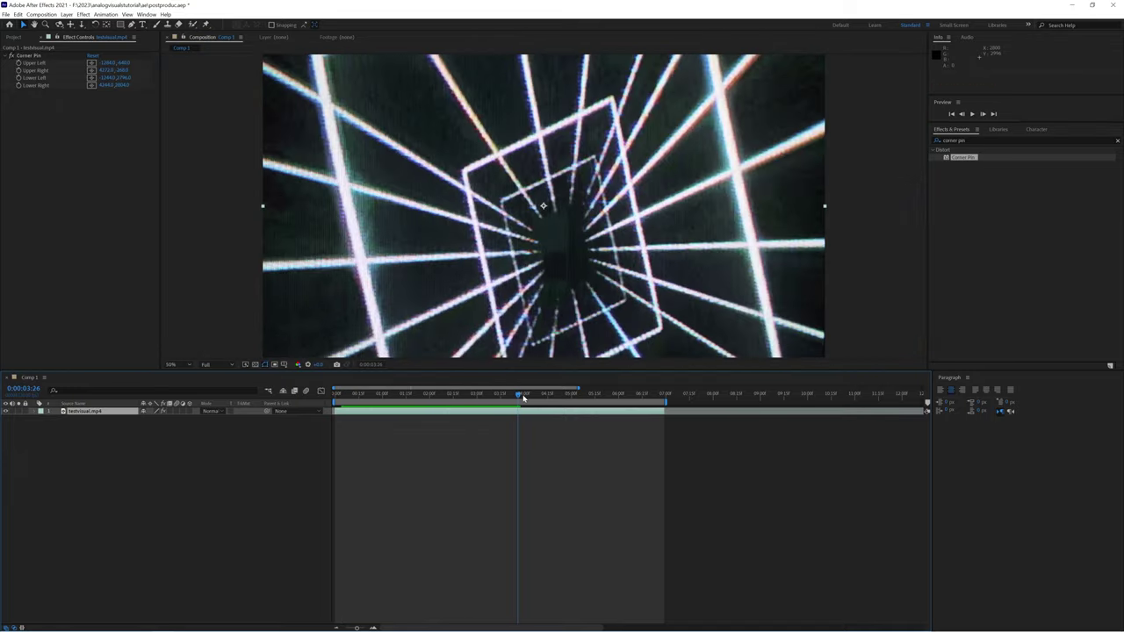
{"action": "scroll", "coordinate": [538, 288], "scroll_direction": "down", "scroll_amount": 2}
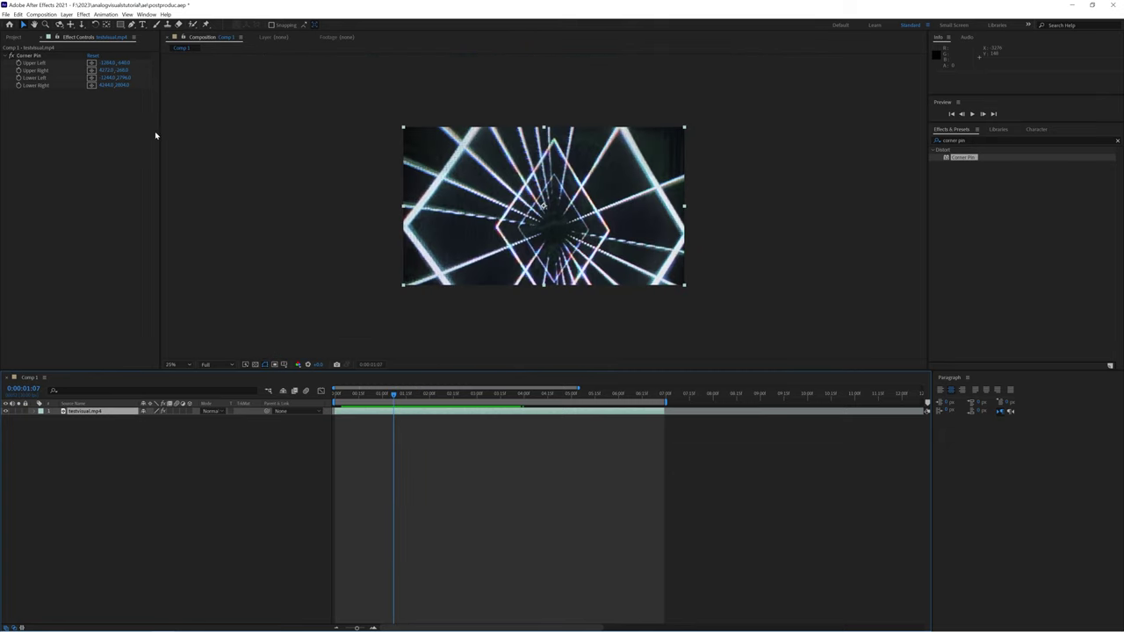
{"action": "left_click", "coordinate": [989, 140]}
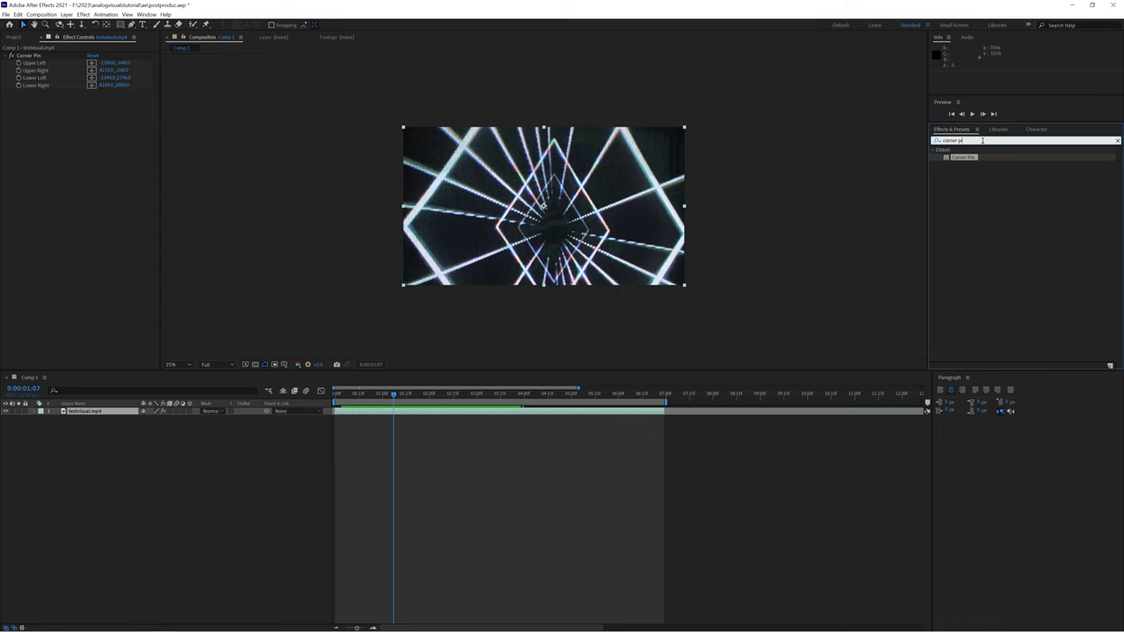
- Apply Lumetri Color to the tunnel layer via a 'lumet' search and expand its basic correction
{"action": "key", "text": "BackSpace"}
{"action": "type", "text": "lum"}
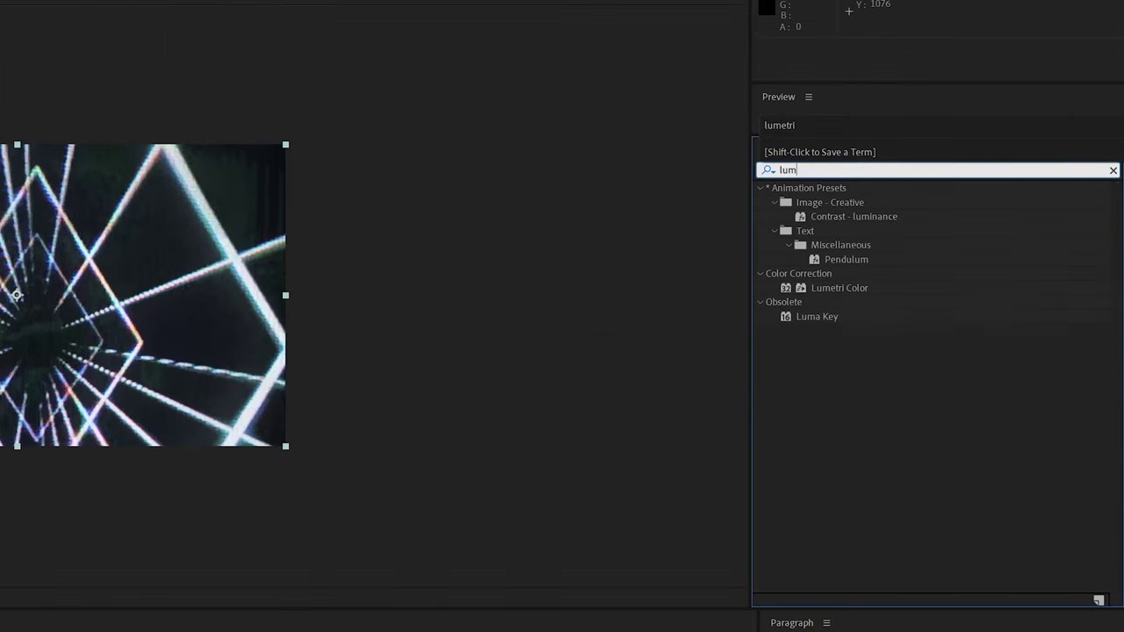
{"action": "type", "text": "etri"}
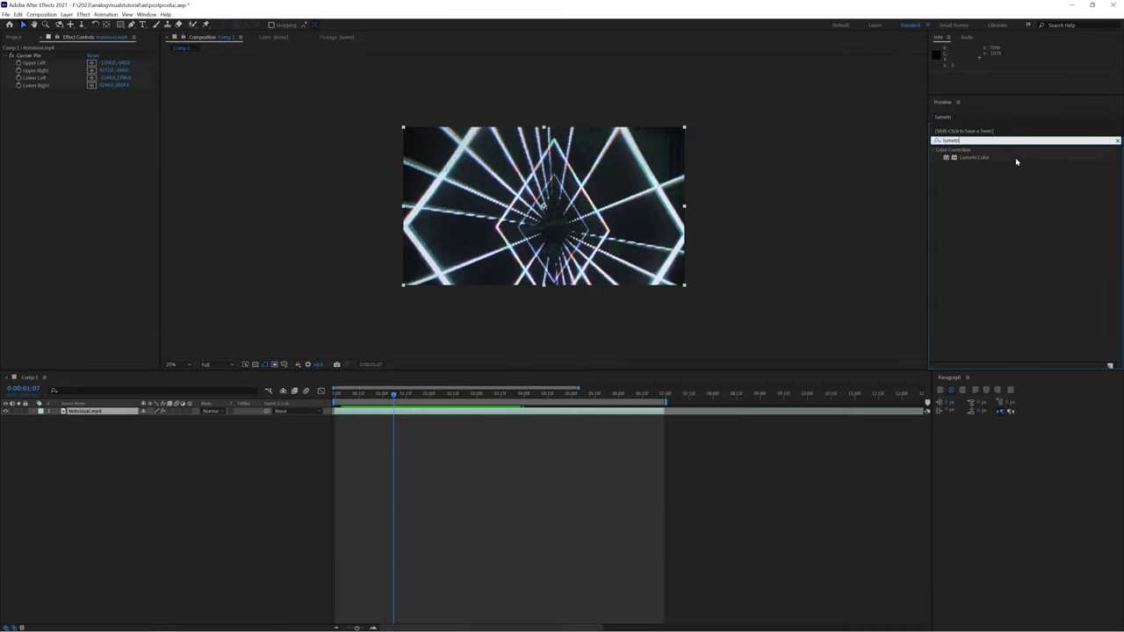
{"action": "left_click_drag", "start_coordinate": [975, 156], "coordinate": [128, 417]}
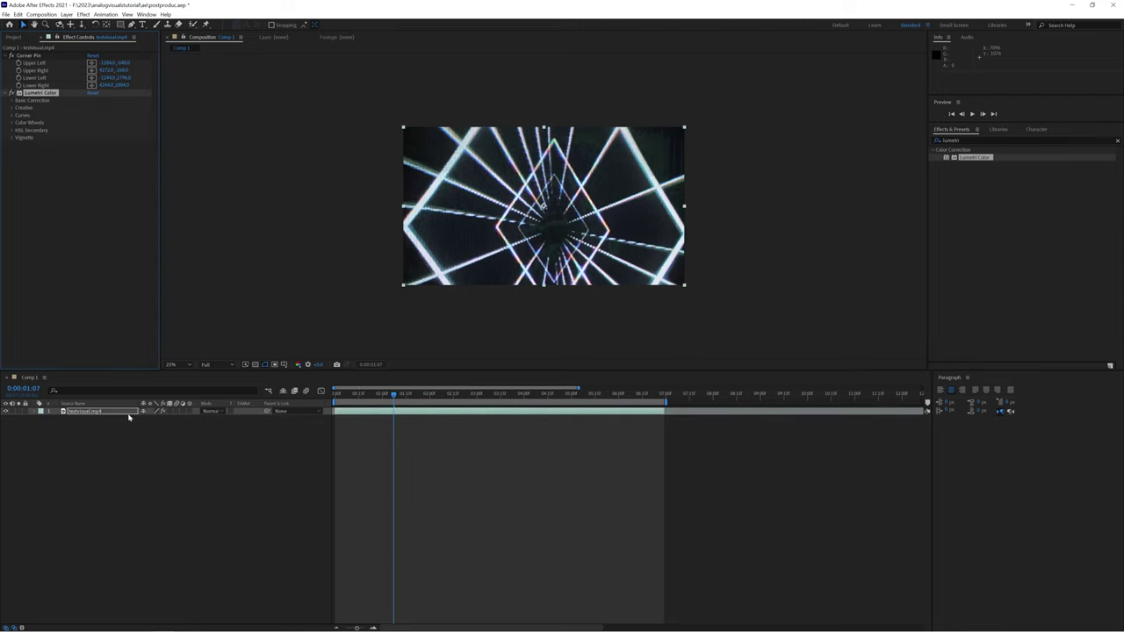
{"action": "left_click", "coordinate": [12, 101]}
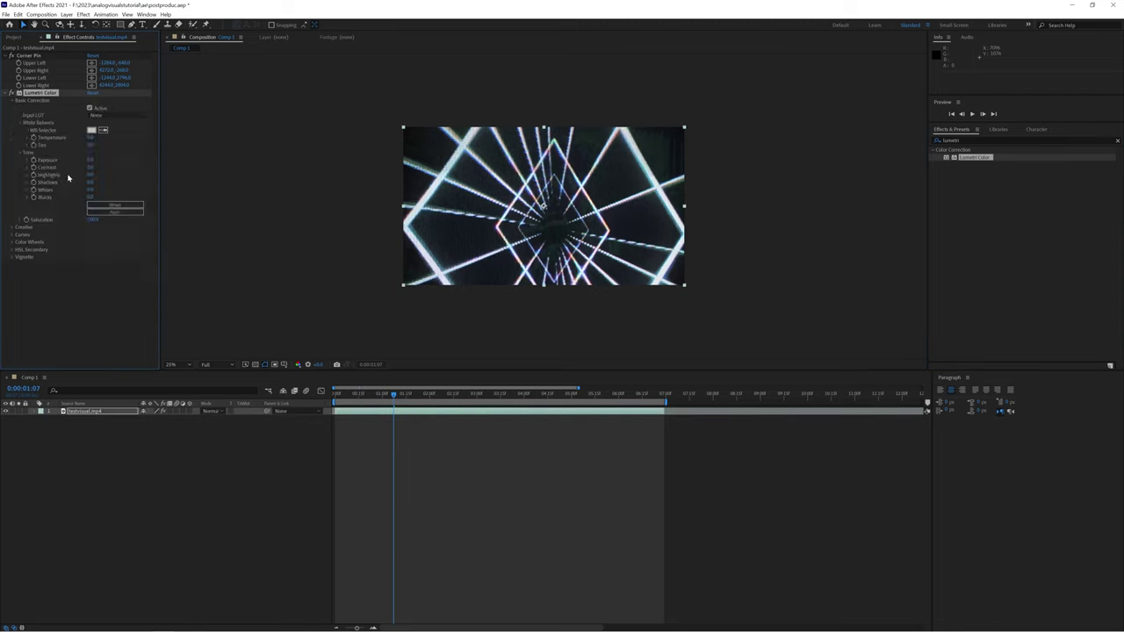
- Darken the shadows, raise the highlights, and preview the graded footage
{"action": "left_click_drag", "start_coordinate": [87, 185], "coordinate": [1, 204]}
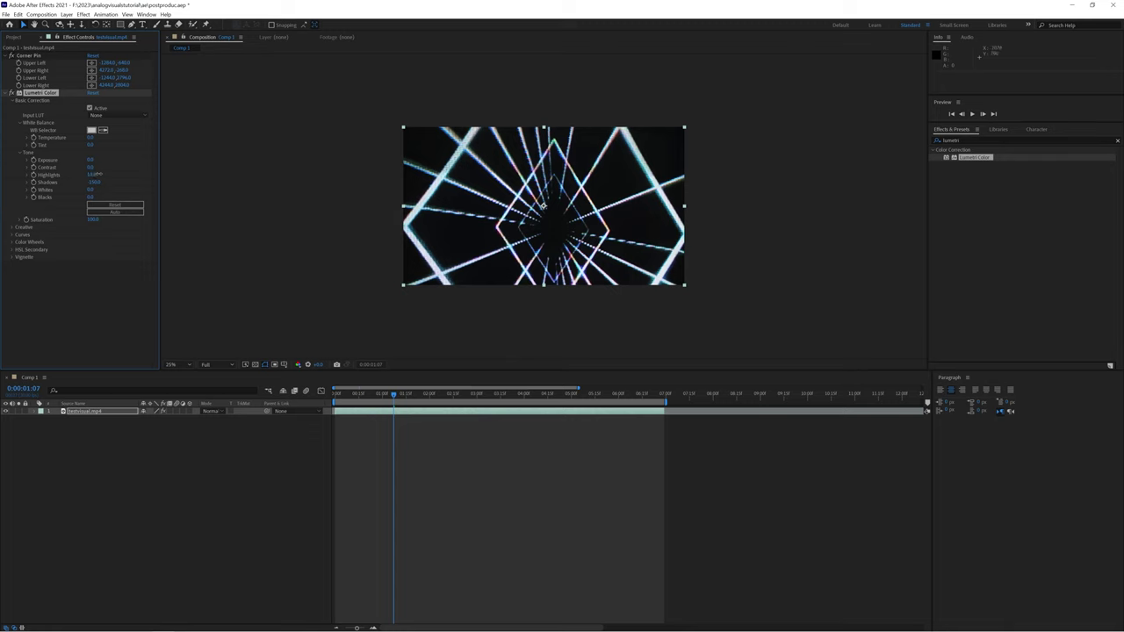
{"action": "left_click_drag", "start_coordinate": [98, 174], "coordinate": [106, 174]}
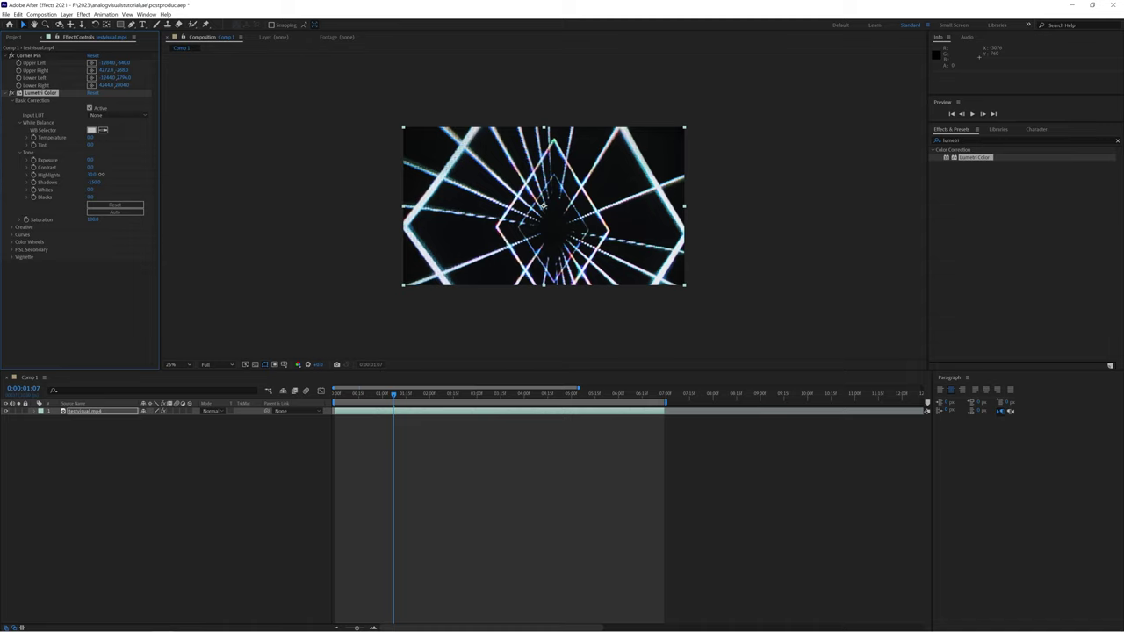
{"action": "key", "text": "space"}
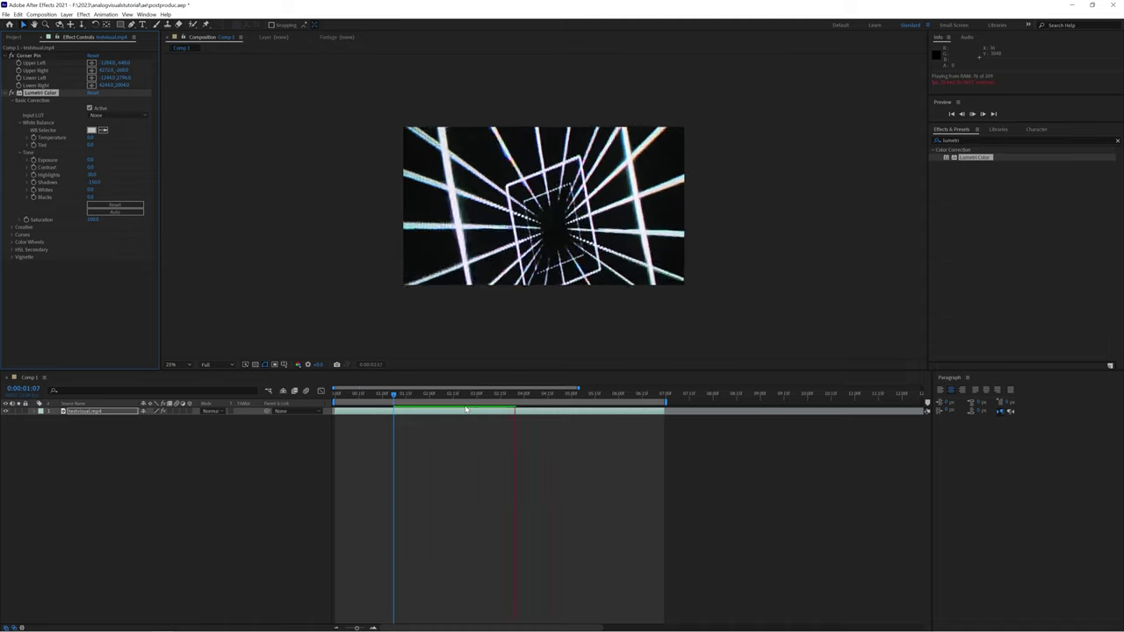
{"action": "key", "text": "space"}
{"action": "left_click_drag", "start_coordinate": [487, 397], "coordinate": [477, 397]}
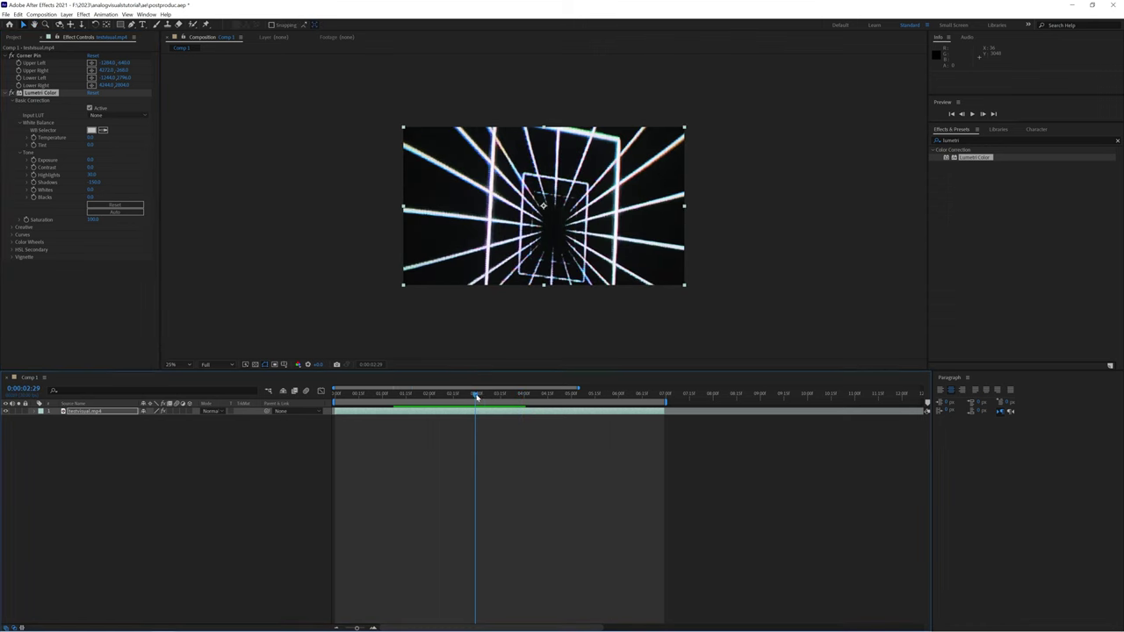
- Apply Sharpen to the tunnel layer from a 'sharpen' search and preview the crisper lines
{"action": "left_click", "coordinate": [1116, 139]}
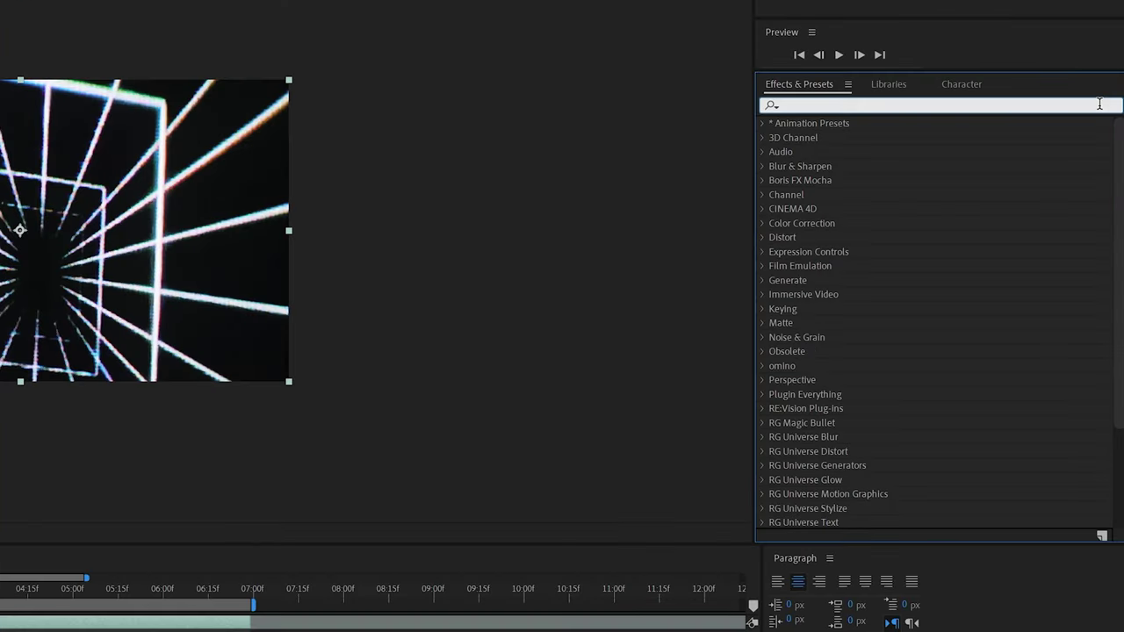
{"action": "type", "text": "sharpen"}
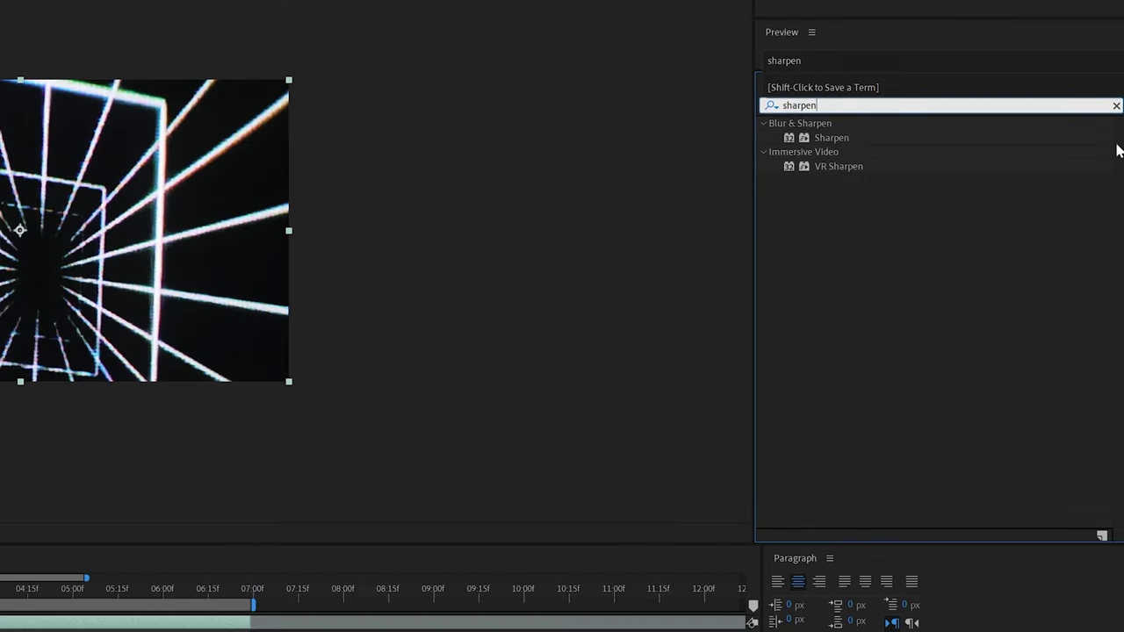
{"action": "left_click_drag", "start_coordinate": [968, 158], "coordinate": [488, 414]}
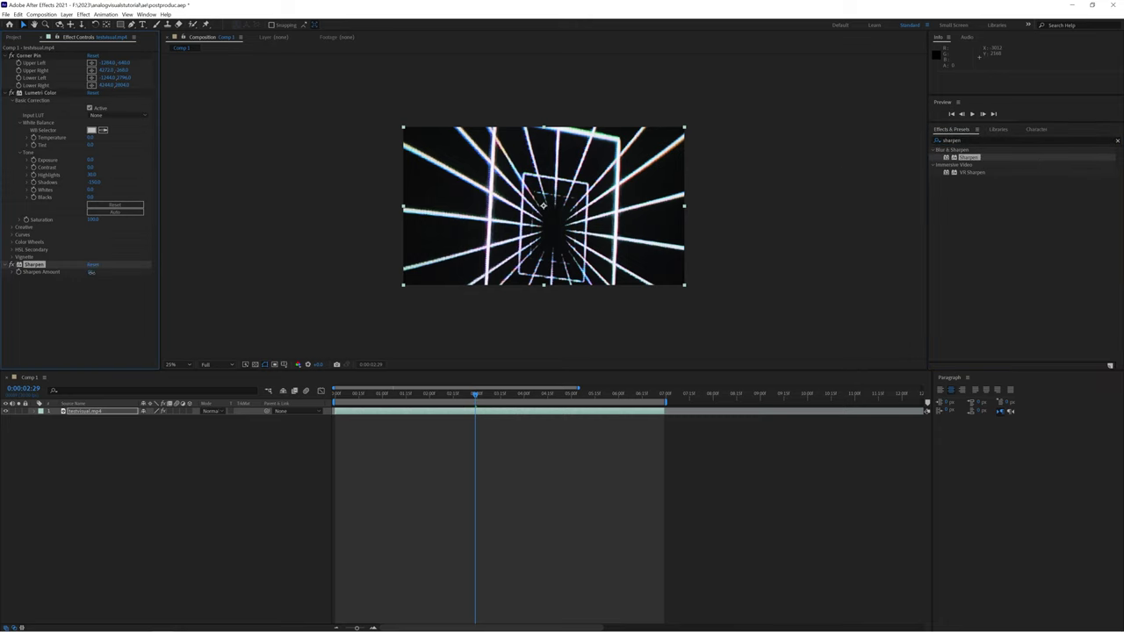
{"action": "key", "text": "space"}
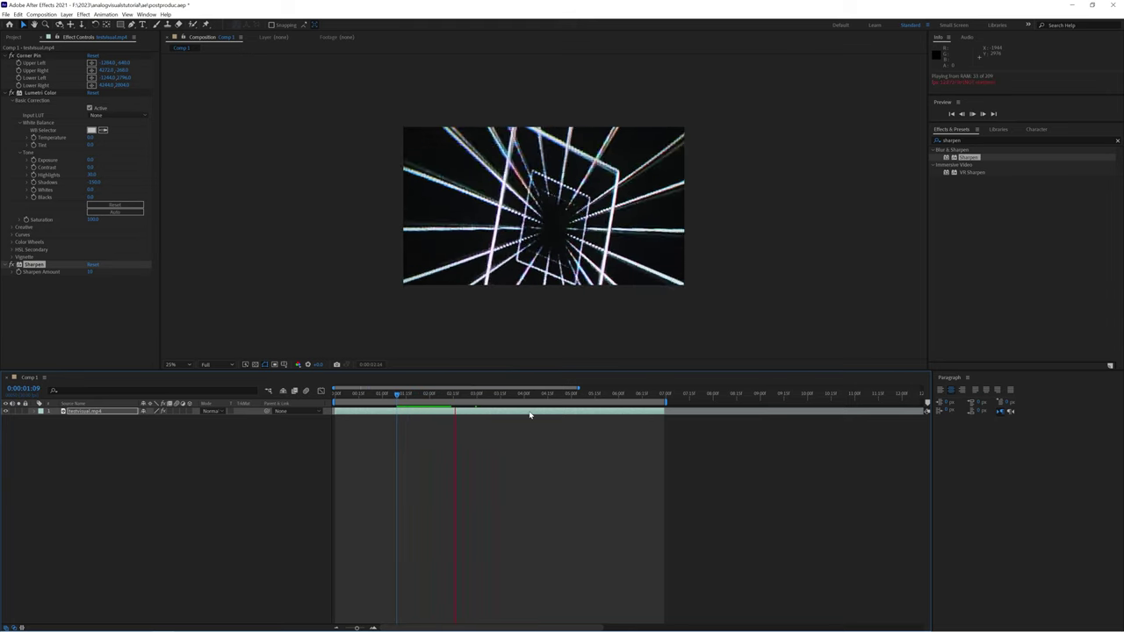
{"action": "key", "text": "space"}
{"action": "left_click_drag", "start_coordinate": [476, 394], "coordinate": [431, 401]}
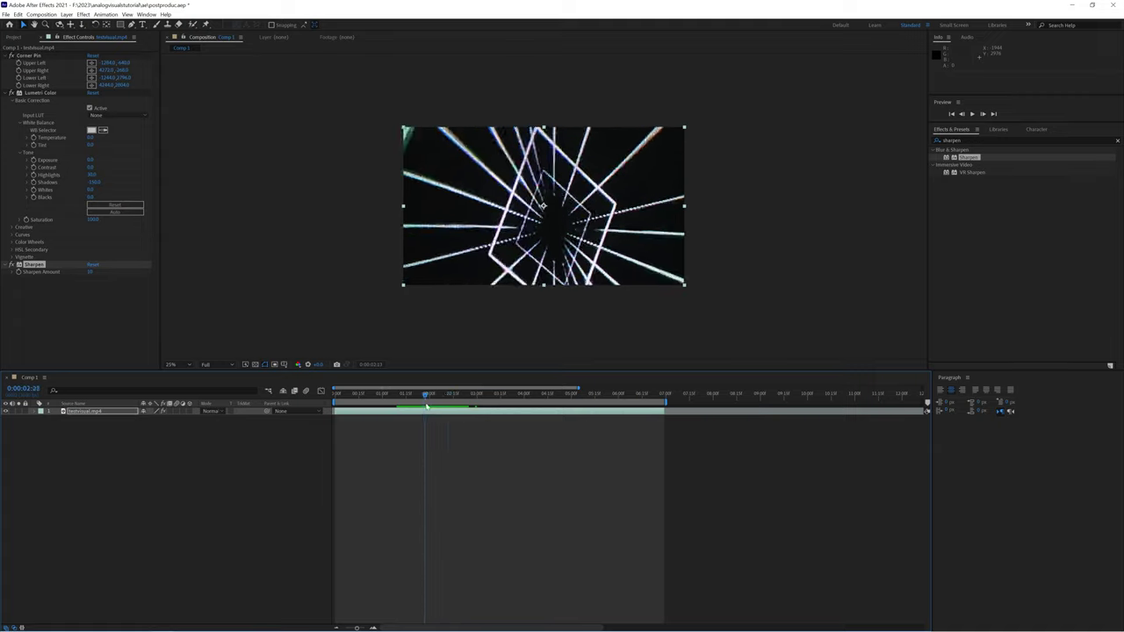
- Apply Deep Glow to the footage layer and set its Radius to 100
{"action": "left_click", "coordinate": [1115, 141]}
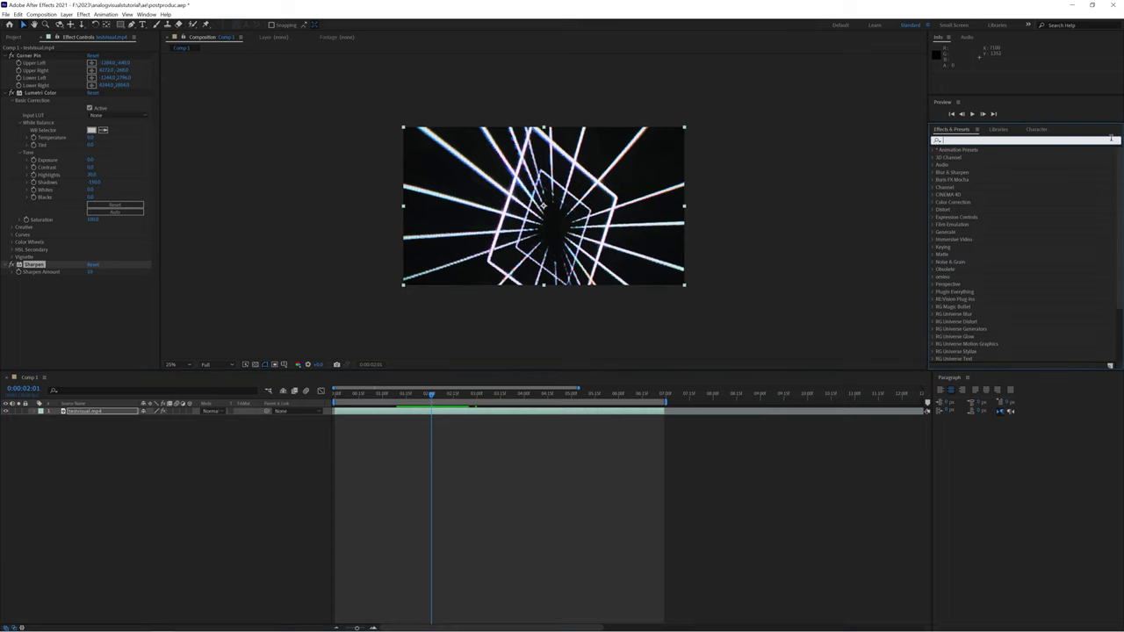
{"action": "type", "text": "deep glow"}
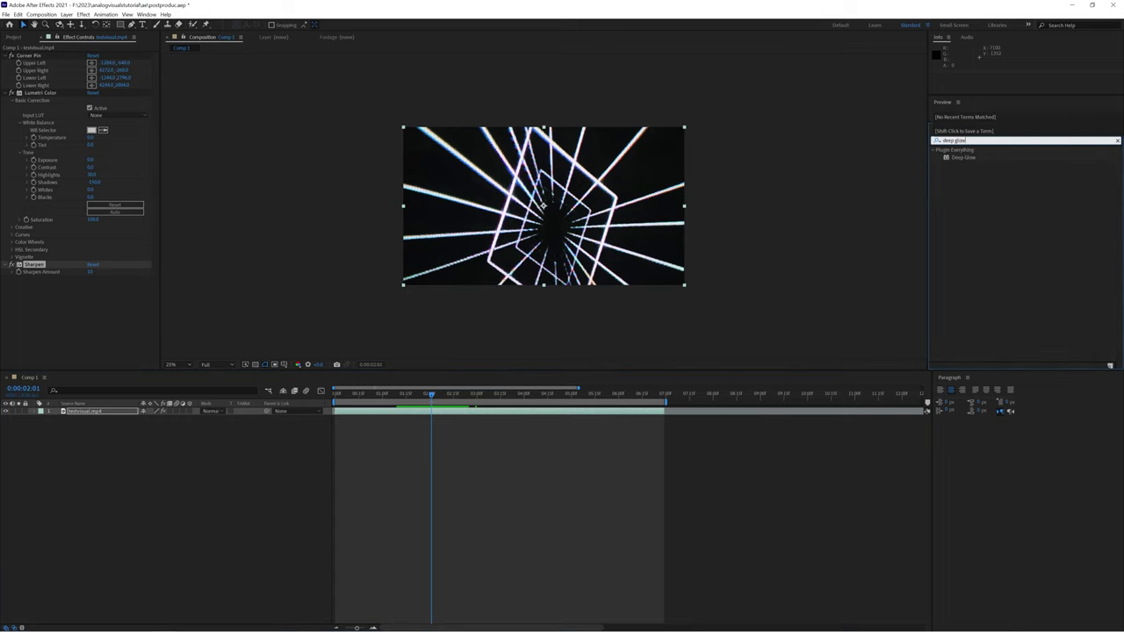
{"action": "left_click_drag", "start_coordinate": [1023, 158], "coordinate": [440, 416]}
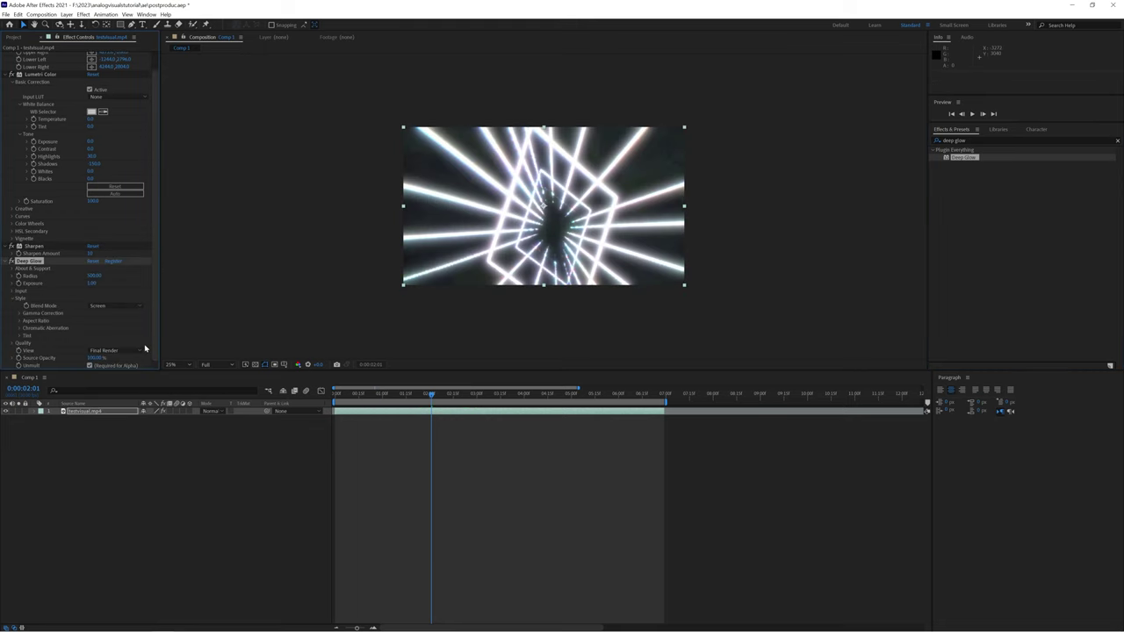
{"action": "left_click", "coordinate": [99, 275]}
{"action": "type", "text": "100"}
{"action": "key", "text": "Return"}
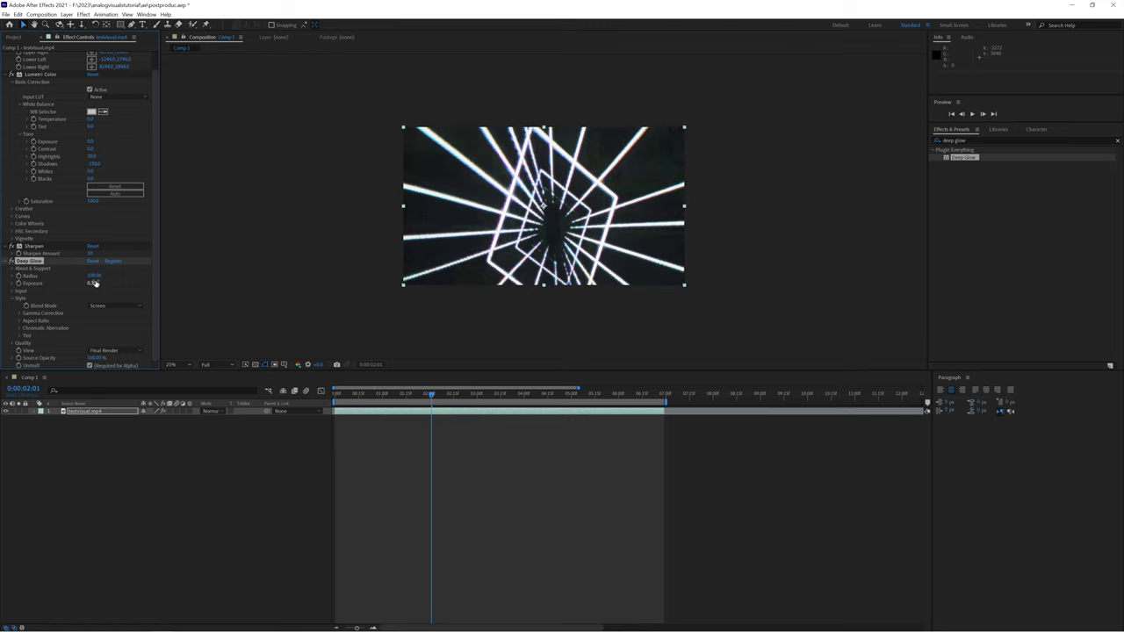
- Set Deep Glow Exposure to 0.5, preview the glow, and clear the effects search
{"action": "left_click", "coordinate": [93, 282]}
{"action": "left_click", "coordinate": [98, 287]}
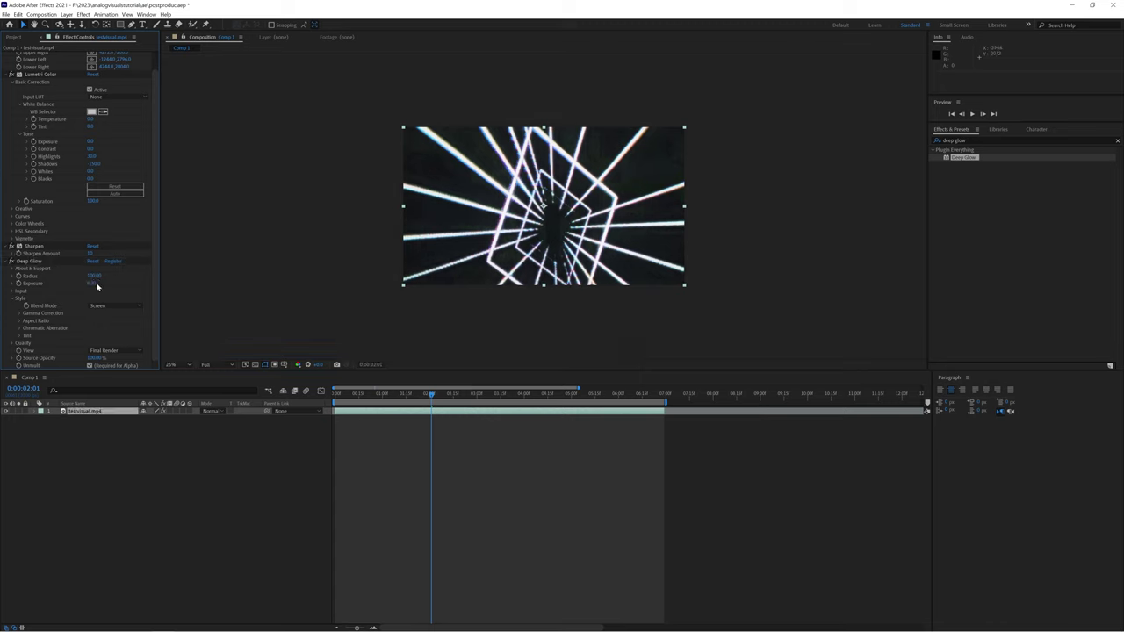
{"action": "left_click", "coordinate": [93, 282]}
{"action": "type", "text": "0.5"}
{"action": "key", "text": "Return"}
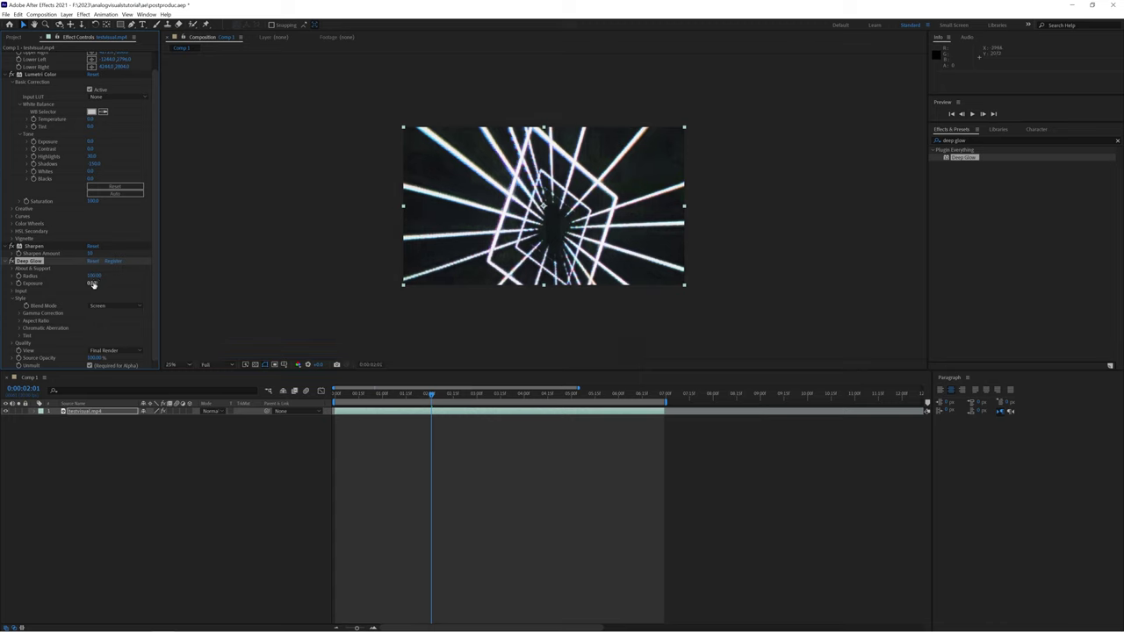
{"action": "key", "text": "space"}
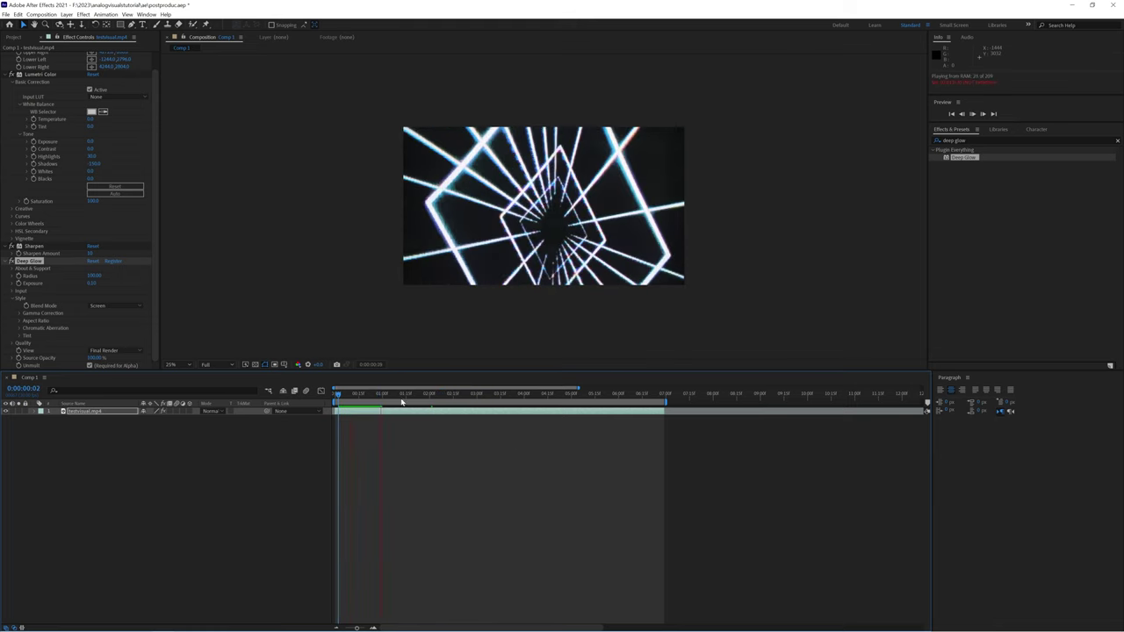
{"action": "left_click_drag", "start_coordinate": [379, 394], "coordinate": [351, 398]}
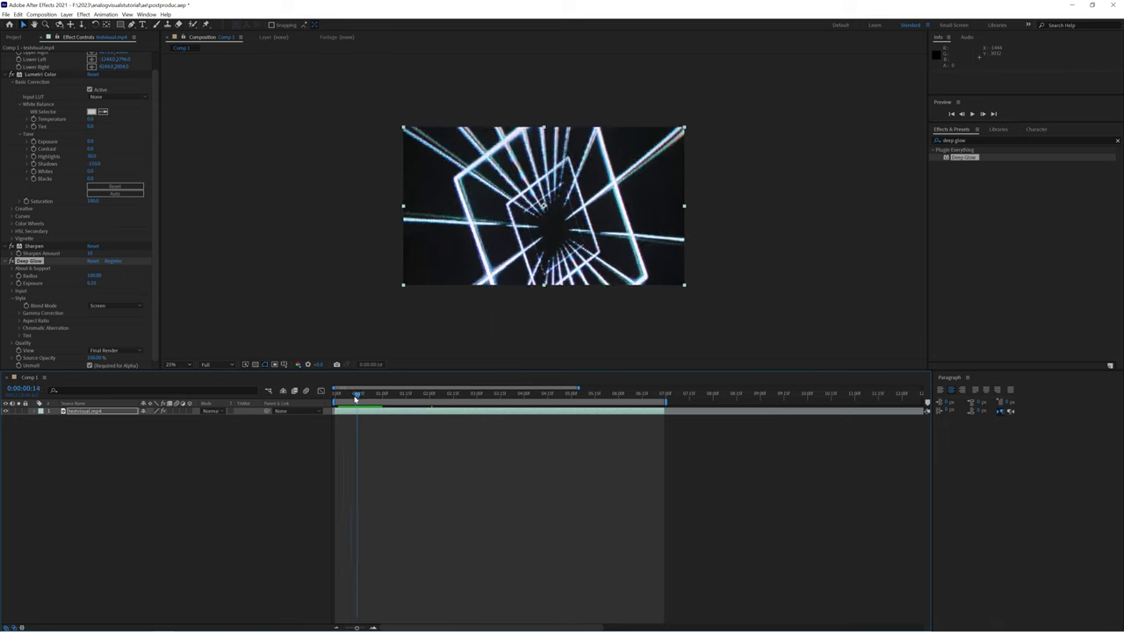
{"action": "left_click", "coordinate": [1113, 140]}
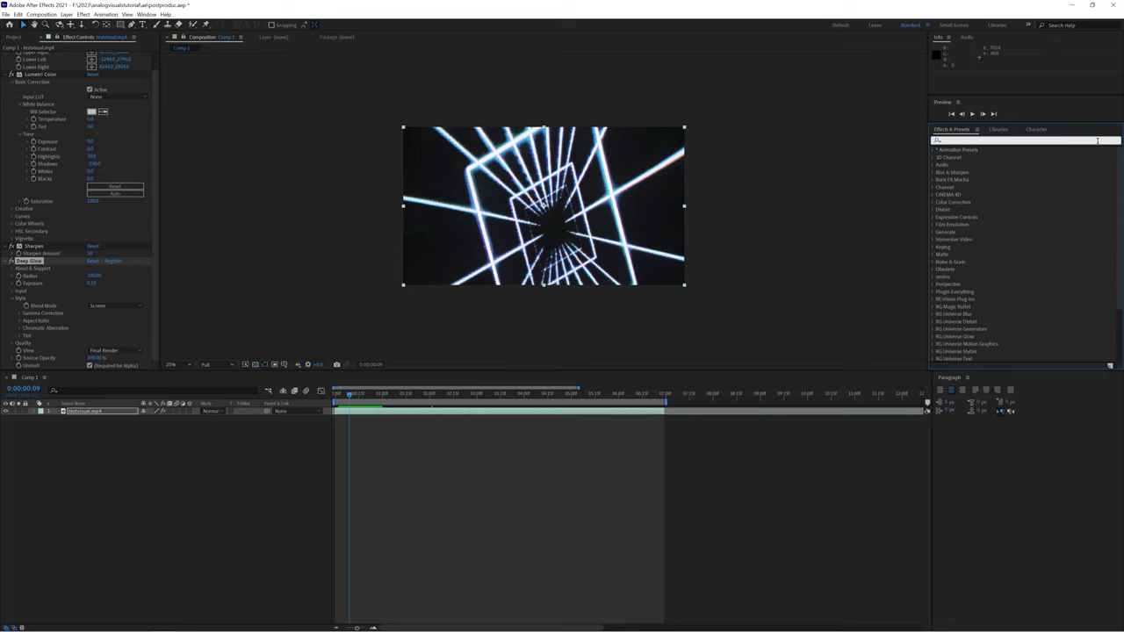
- Apply Turbulent Displace from a 'turbu' search and scrub ahead to check the wavy distortion
{"action": "type", "text": "turbu"}
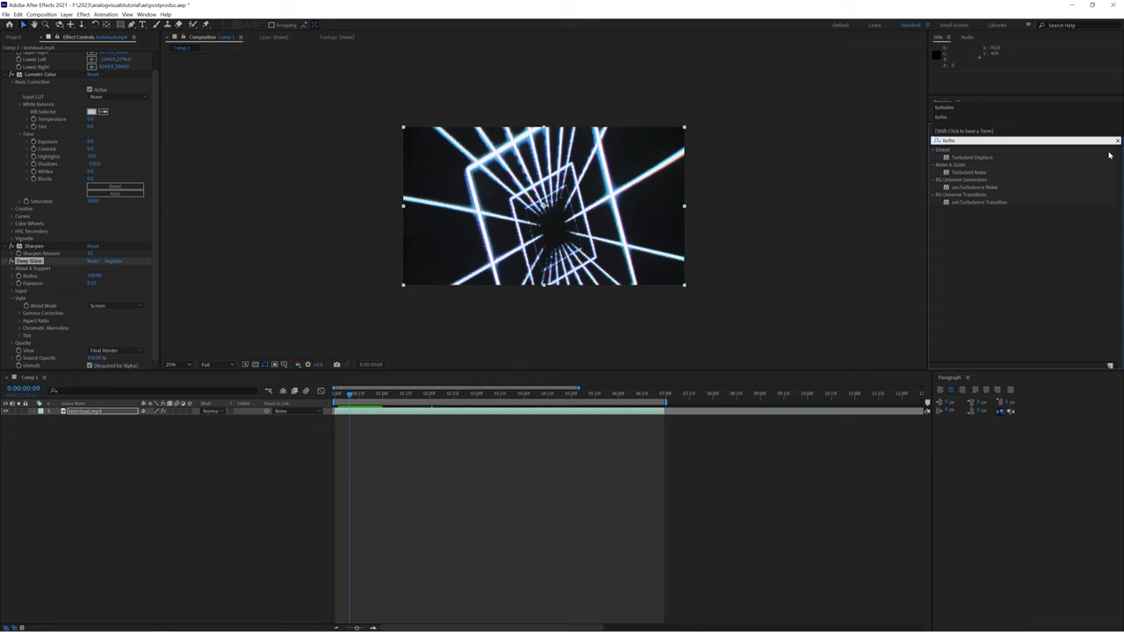
{"action": "mouse_move", "coordinate": [1028, 158]}
{"action": "left_mouse_down"}
{"action": "mouse_move", "coordinate": [468, 401]}
{"action": "mouse_move", "coordinate": [466, 412]}
{"action": "left_mouse_up"}
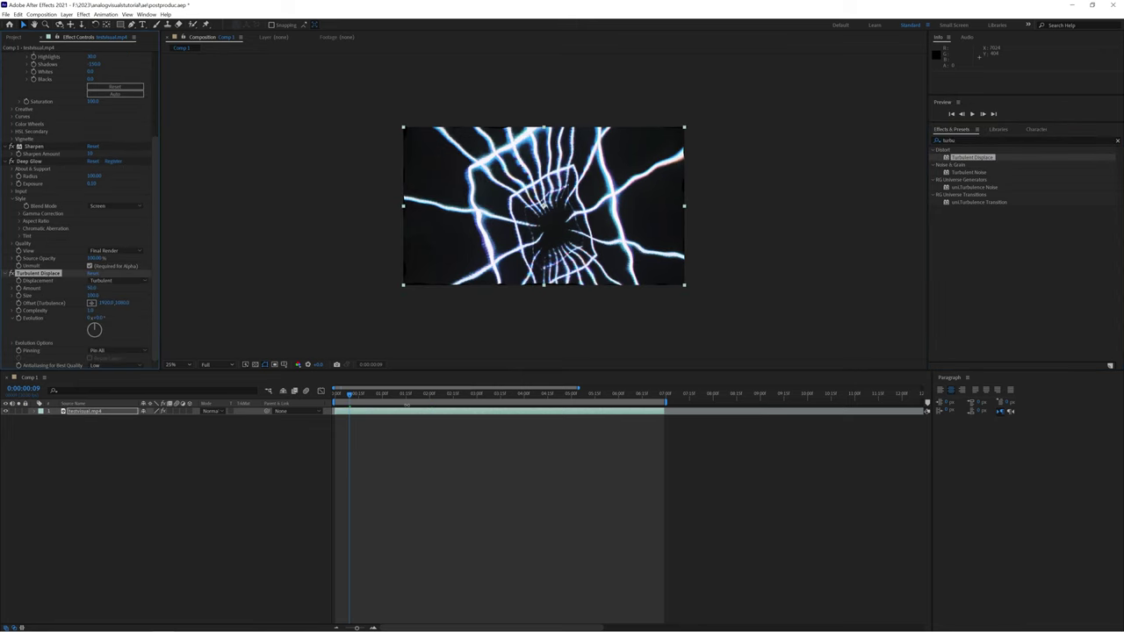
{"action": "left_click_drag", "start_coordinate": [351, 396], "coordinate": [359, 398]}
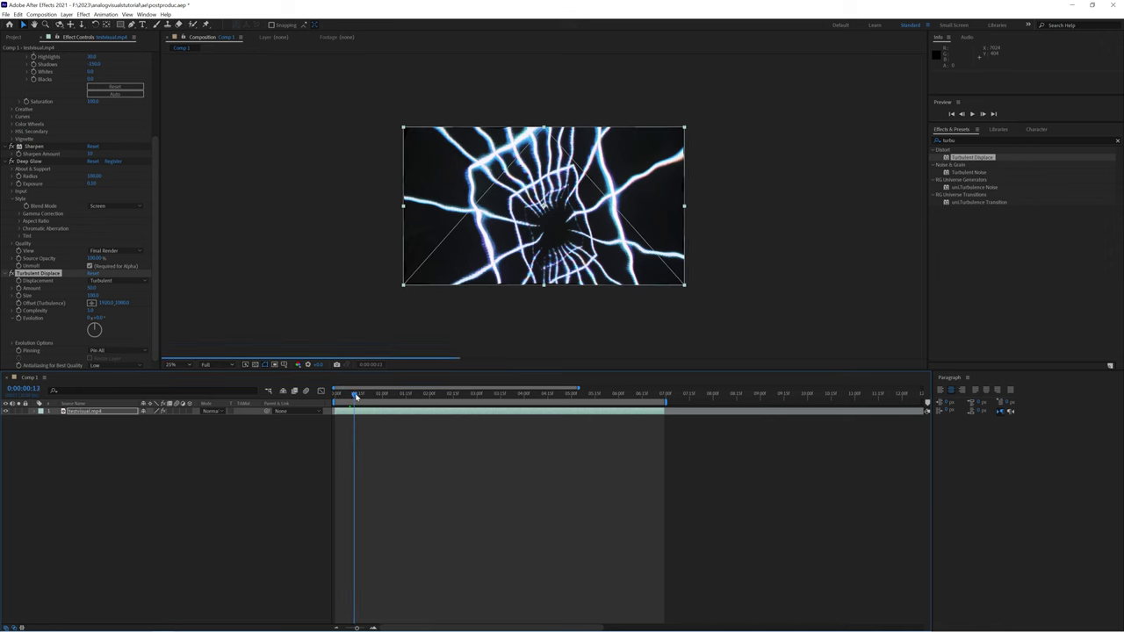